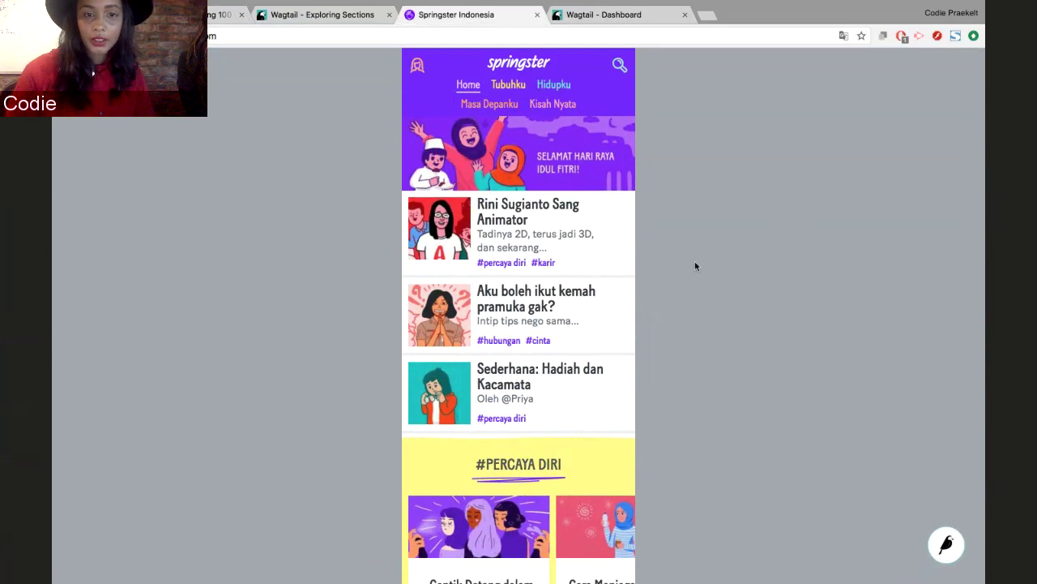
Step: Look through the Springster Indonesia homepage, from the banner and articles through the poll and story prompt to the footer links
{"action": "scroll", "coordinate": [694, 261], "scroll_direction": "down", "scroll_amount": 4}
{"action": "scroll", "coordinate": [695, 266], "scroll_direction": "down", "scroll_amount": 8}
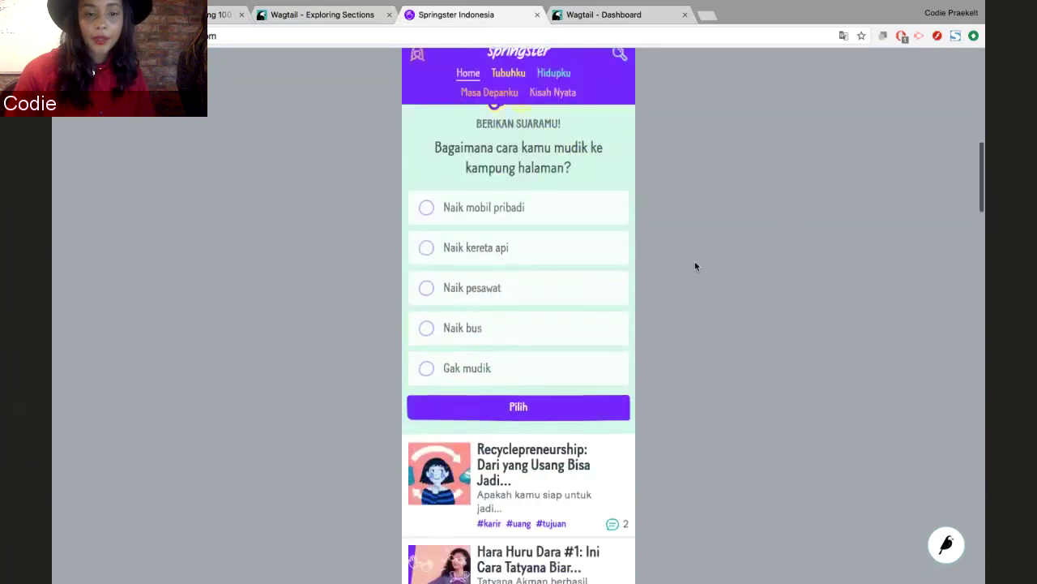
{"action": "scroll", "coordinate": [695, 266], "scroll_direction": "up", "scroll_amount": 3}
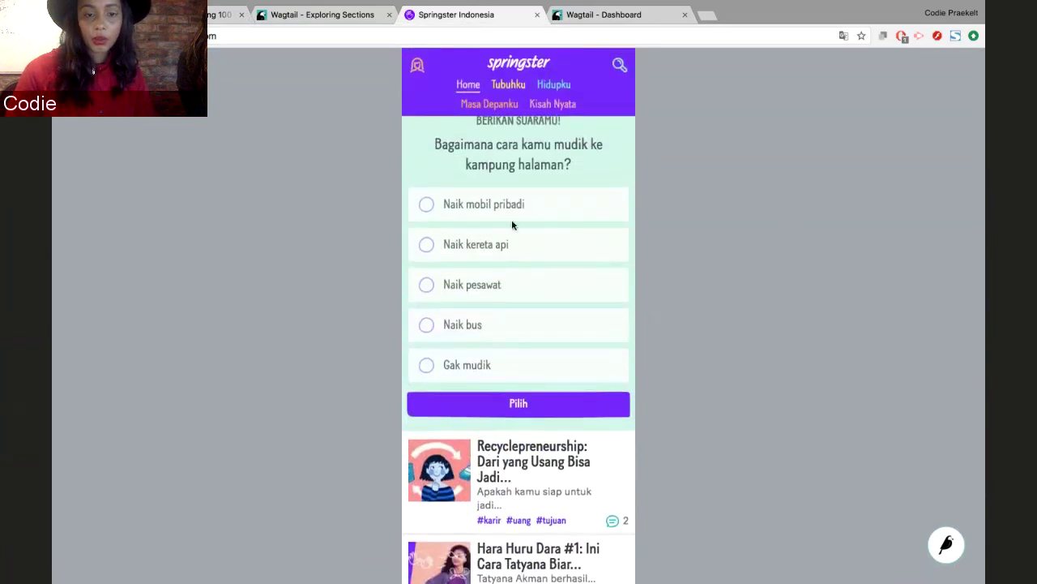
{"action": "scroll", "coordinate": [642, 291], "scroll_direction": "down", "scroll_amount": 7}
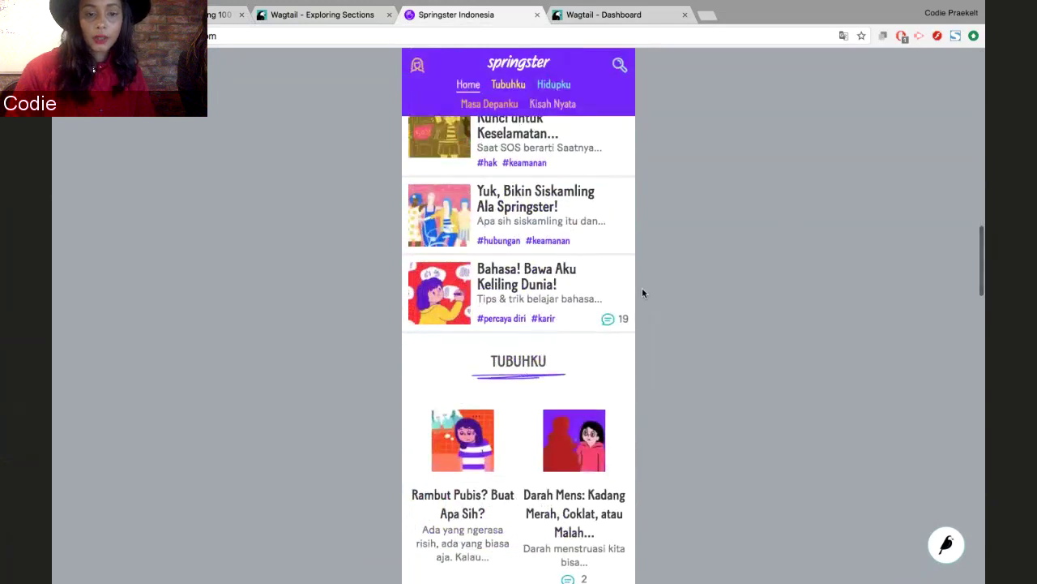
{"action": "scroll", "coordinate": [642, 293], "scroll_direction": "down", "scroll_amount": 12}
{"action": "scroll", "coordinate": [642, 292], "scroll_direction": "down", "scroll_amount": 11}
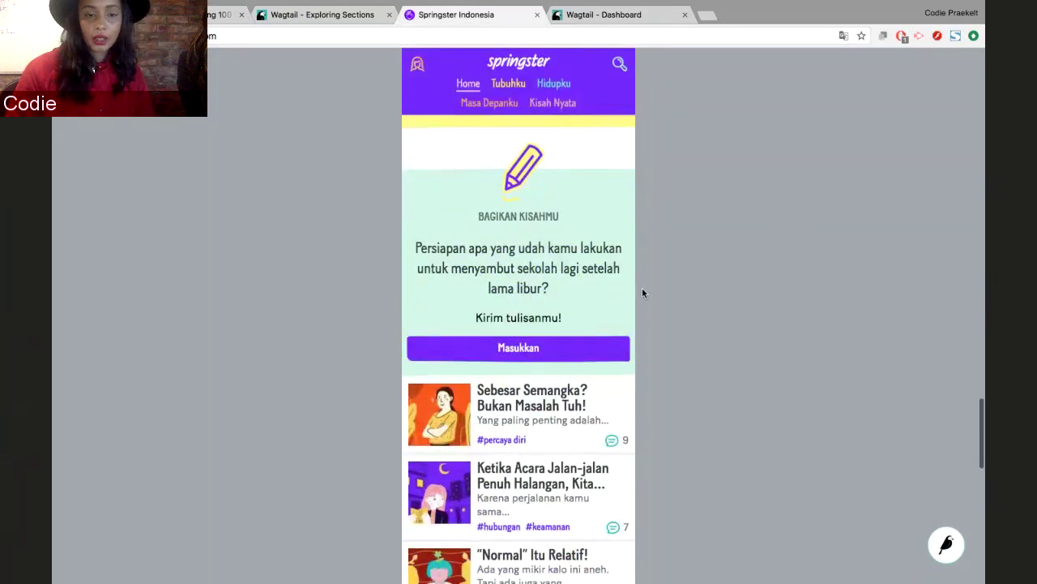
{"action": "scroll", "coordinate": [642, 293], "scroll_direction": "down", "scroll_amount": 3}
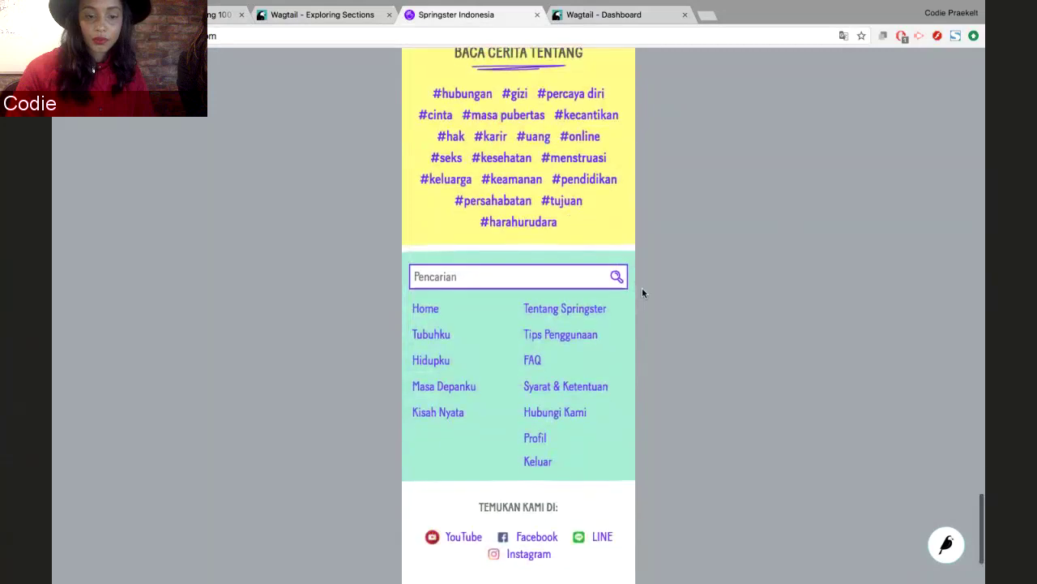
{"action": "scroll", "coordinate": [642, 293], "scroll_direction": "up", "scroll_amount": 20}
{"action": "scroll", "coordinate": [642, 293], "scroll_direction": "up", "scroll_amount": 15}
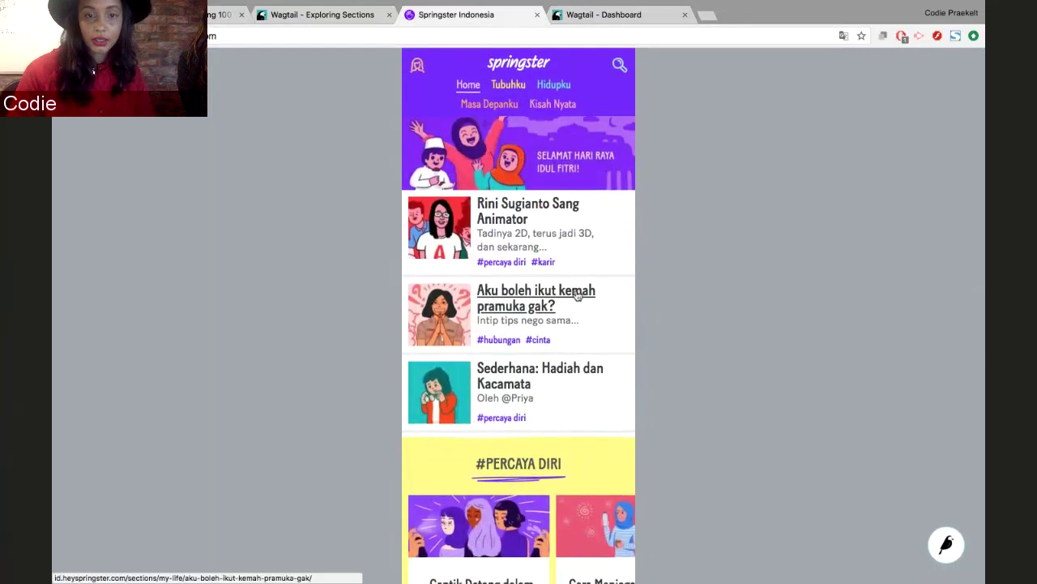
Step: Switch to the Wagtail admin and browse the Springster Indonesia page tree to open the Tubuhku section's article listing
{"action": "left_click", "coordinate": [322, 15]}
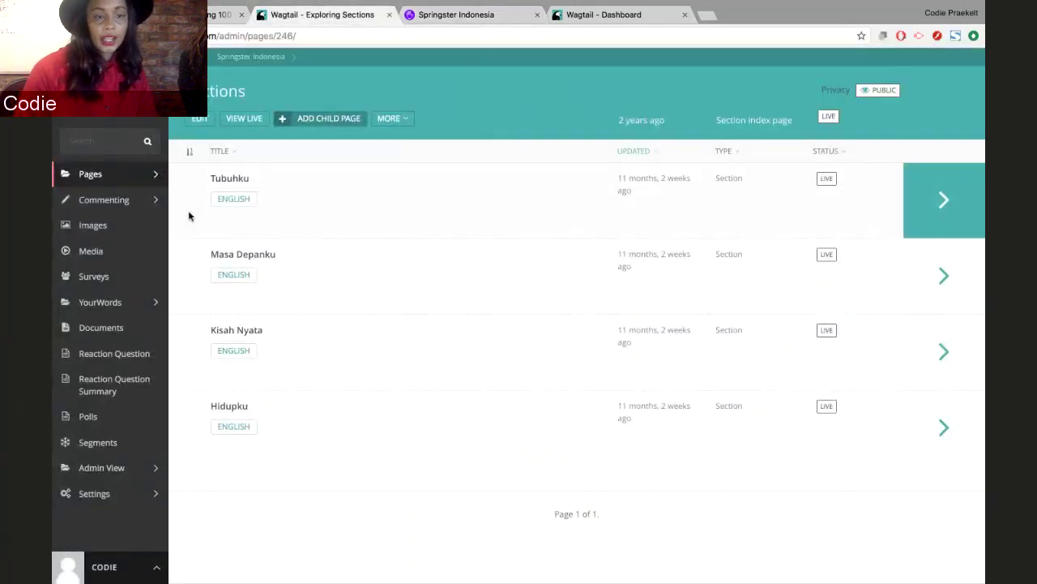
{"action": "left_click", "coordinate": [135, 182]}
{"action": "left_click", "coordinate": [465, 100]}
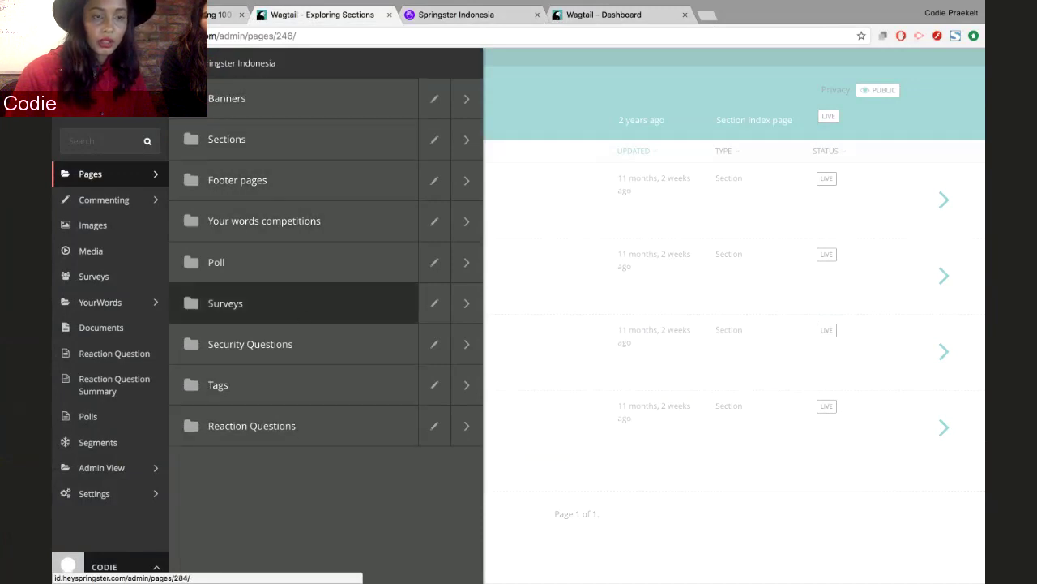
{"action": "left_click", "coordinate": [466, 143]}
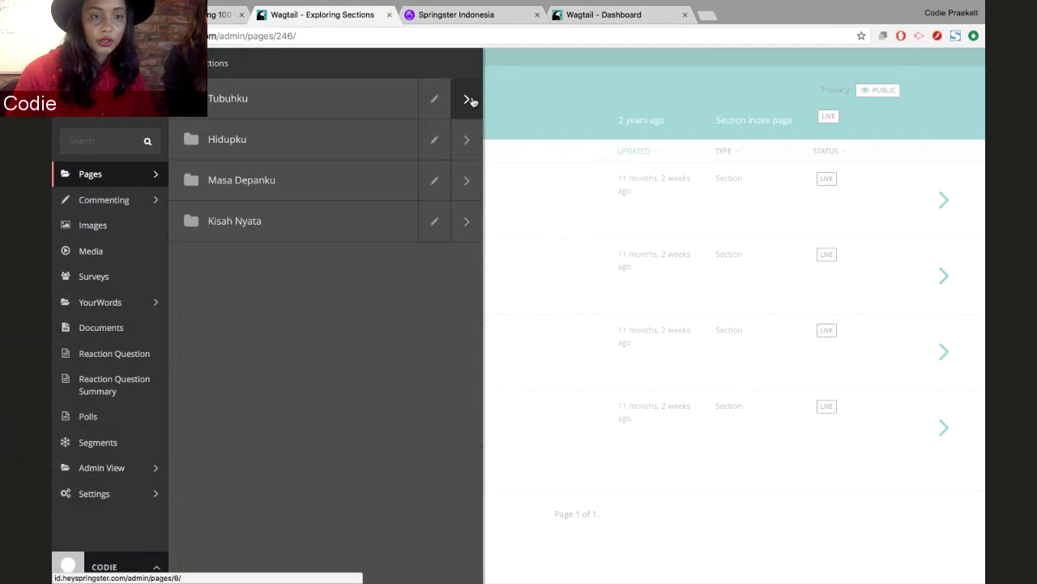
{"action": "left_click", "coordinate": [467, 99]}
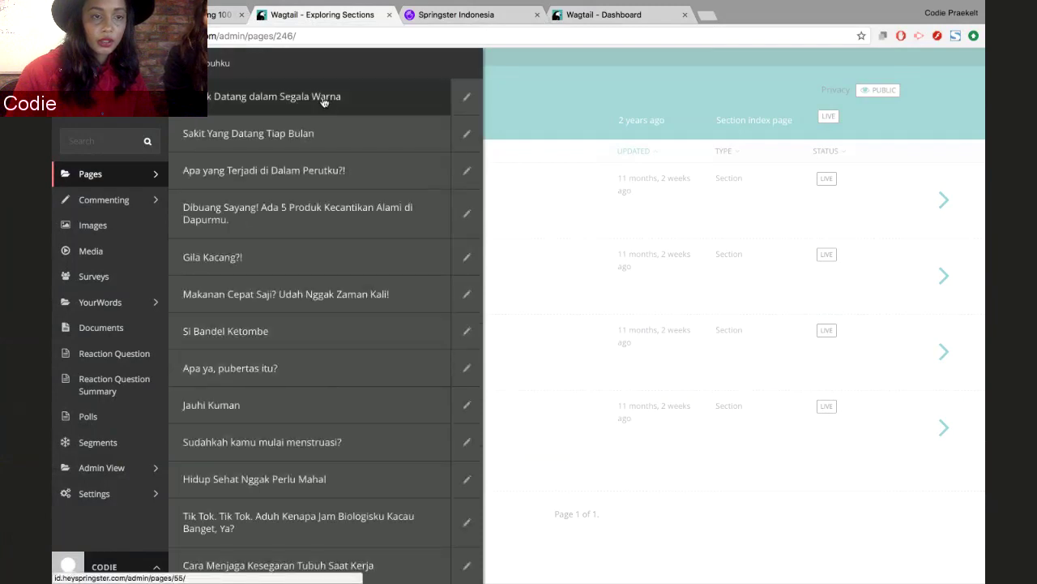
{"action": "left_click", "coordinate": [231, 64]}
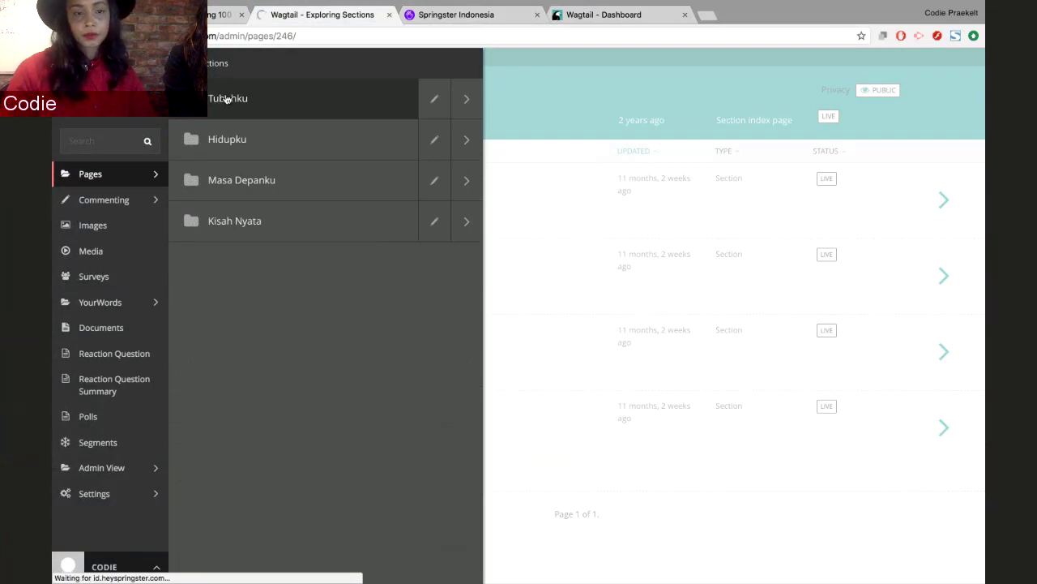
{"action": "left_click", "coordinate": [227, 98]}
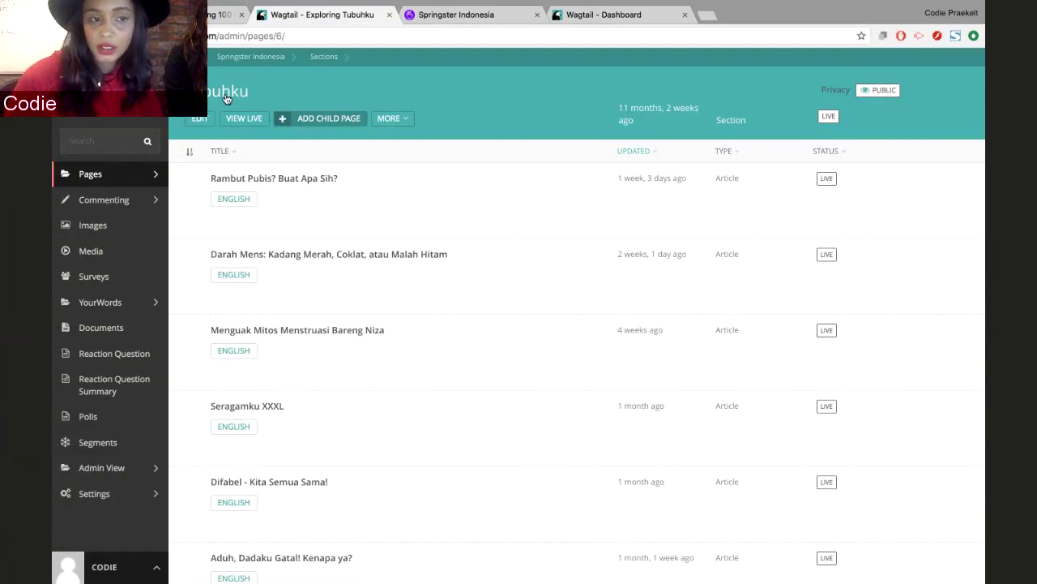
Step: Create an English translation of the article "Rambut Pubis? Buat Apa Sih?" in the Tubuhku section
{"action": "mouse_move", "coordinate": [280, 185]}
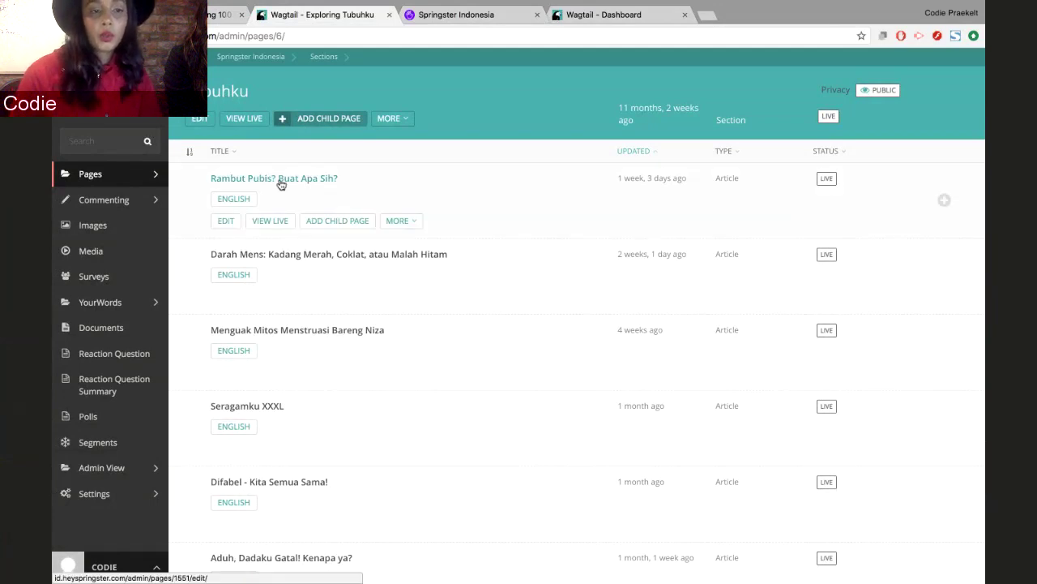
{"action": "mouse_move", "coordinate": [316, 187]}
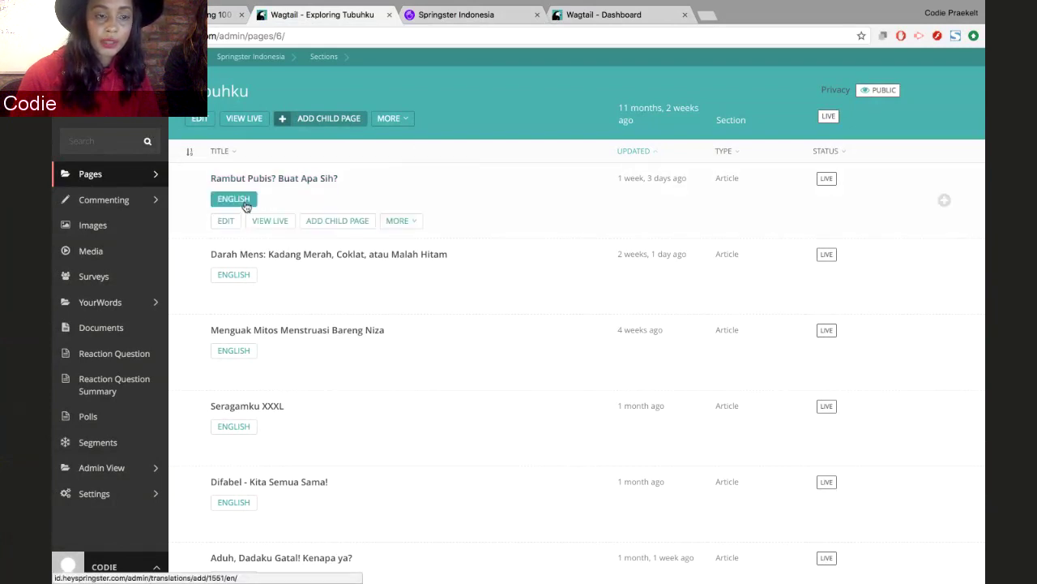
{"action": "left_click", "coordinate": [244, 202]}
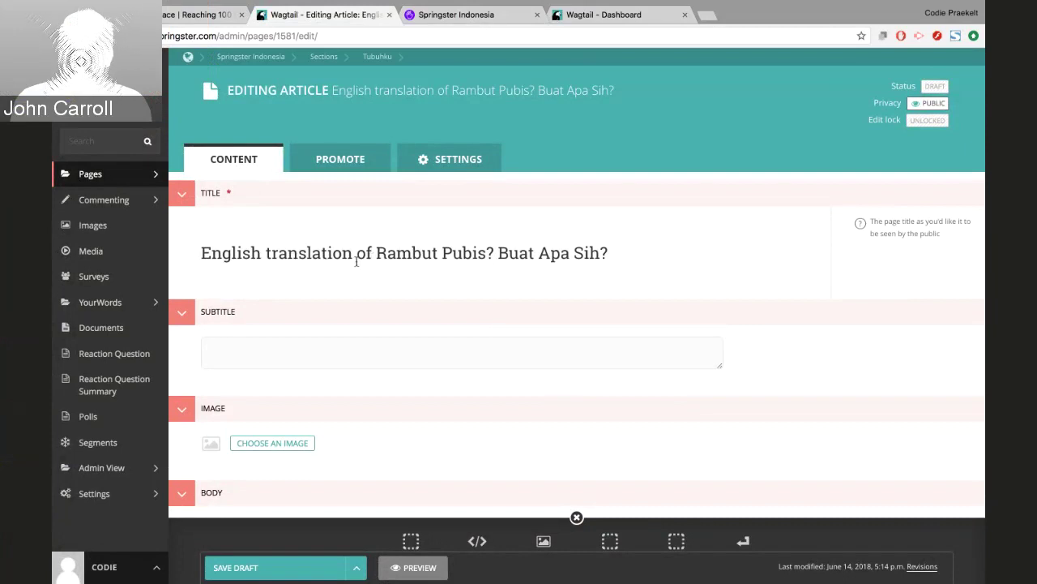
Step: Review the translated article's content fields, including body block types, commenting settings, social media and recommended articles
{"action": "scroll", "coordinate": [356, 261], "scroll_direction": "down", "scroll_amount": 10}
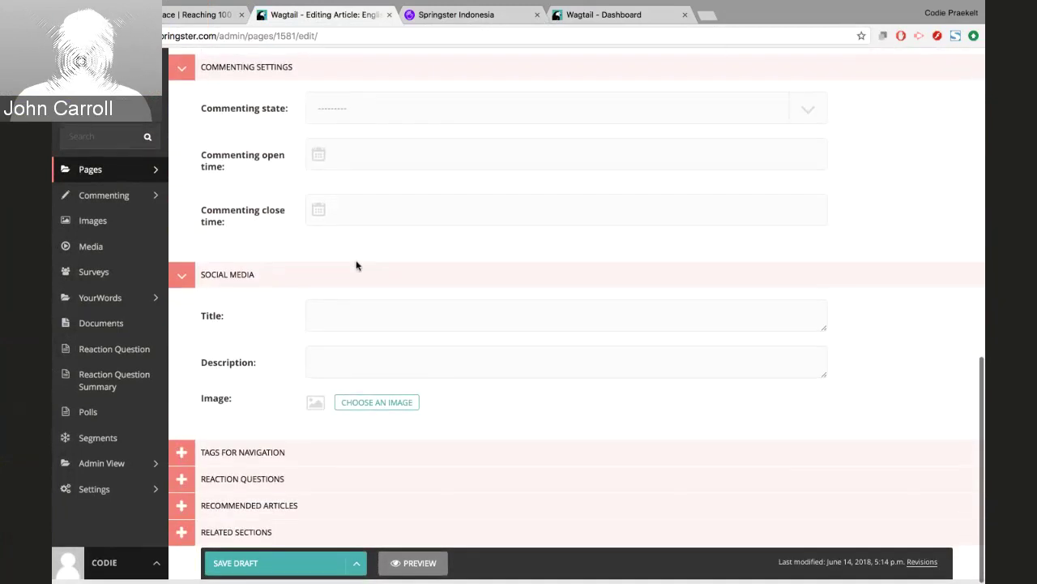
{"action": "scroll", "coordinate": [356, 261], "scroll_direction": "up", "scroll_amount": 10}
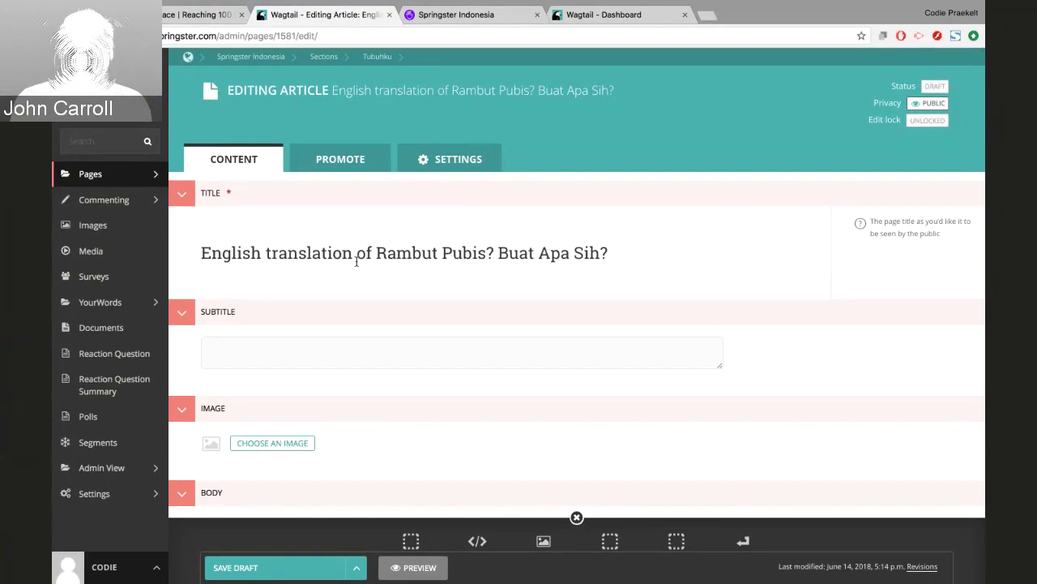
{"action": "scroll", "coordinate": [356, 261], "scroll_direction": "down", "scroll_amount": 5}
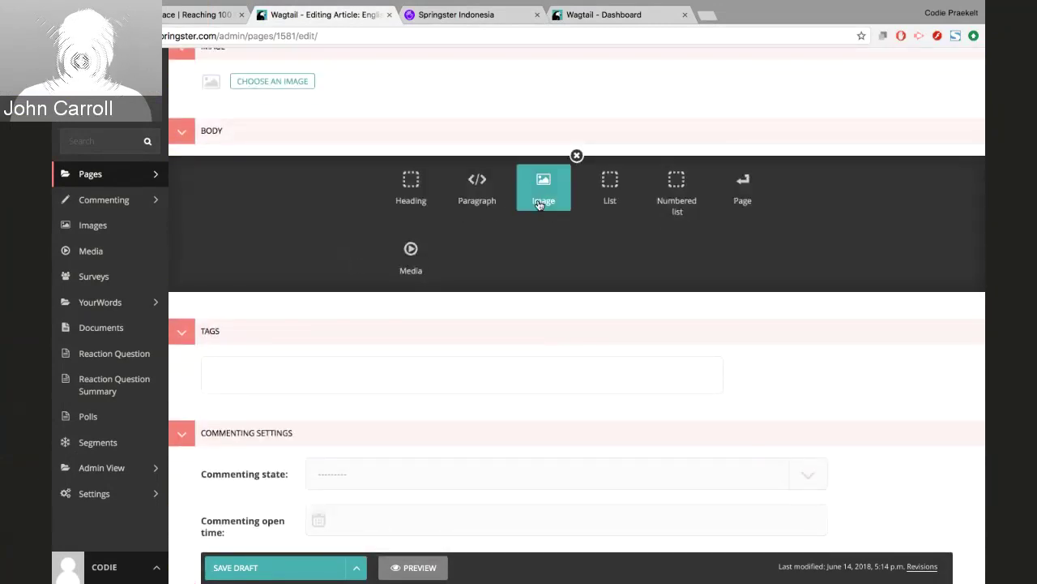
{"action": "scroll", "coordinate": [463, 373], "scroll_direction": "down", "scroll_amount": 5}
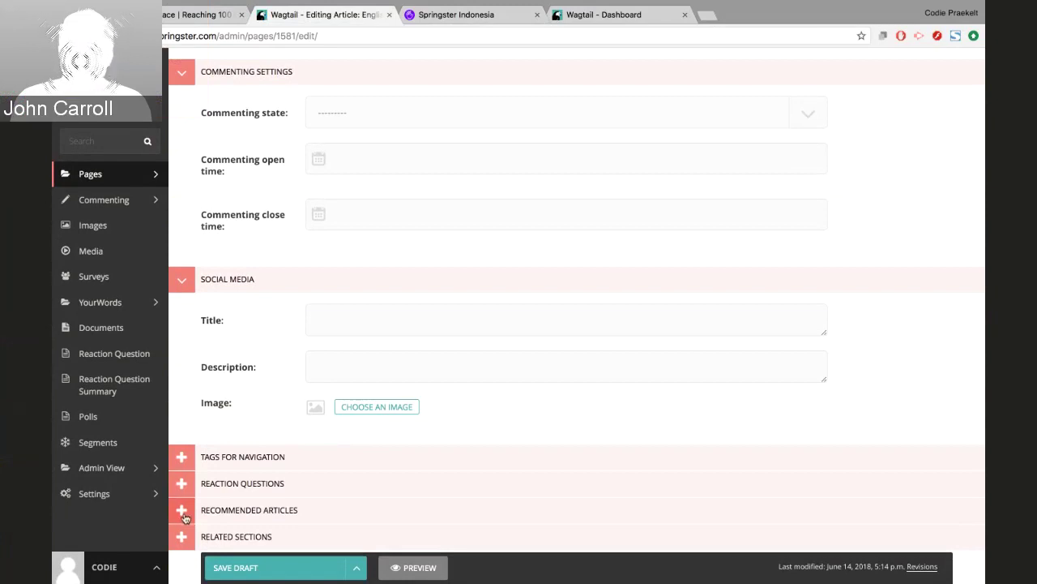
{"action": "scroll", "coordinate": [234, 333], "scroll_direction": "up", "scroll_amount": 20}
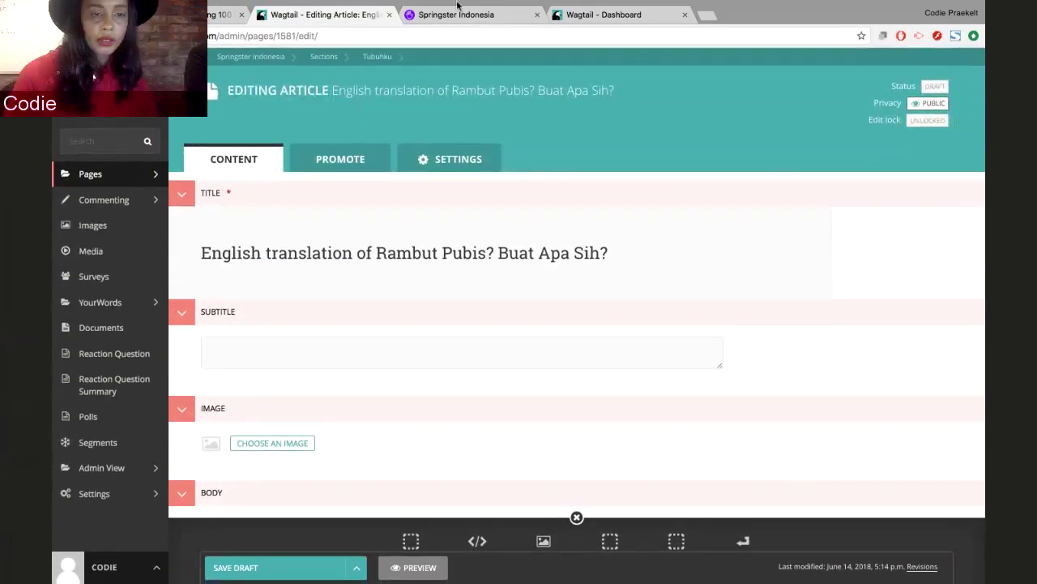
Step: Review the article's promotion fields for latest, section, homepage and topic of the day, plus its scheduled publishing settings
{"action": "left_click", "coordinate": [344, 160]}
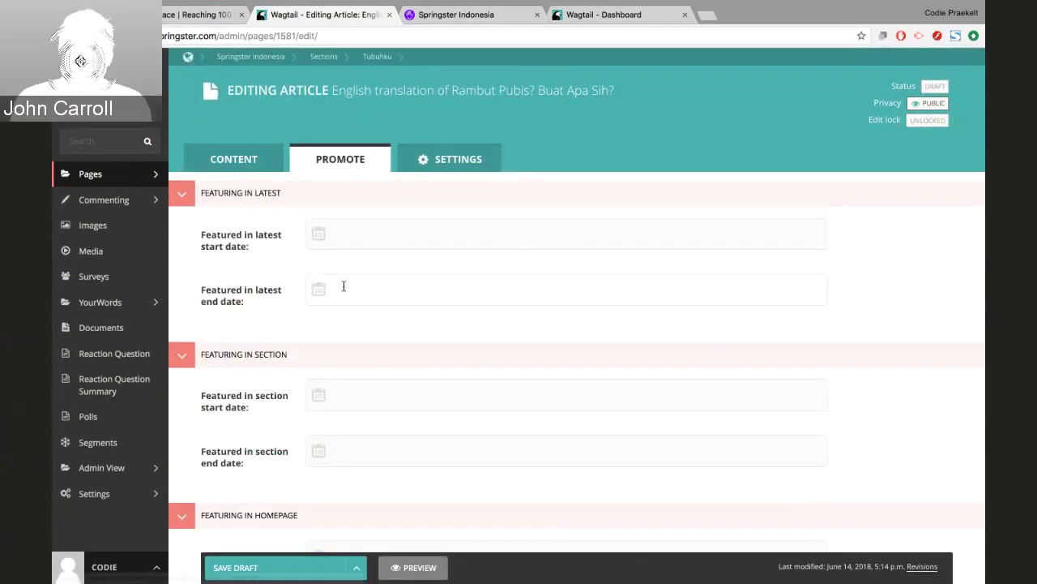
{"action": "scroll", "coordinate": [343, 285], "scroll_direction": "down", "scroll_amount": 5}
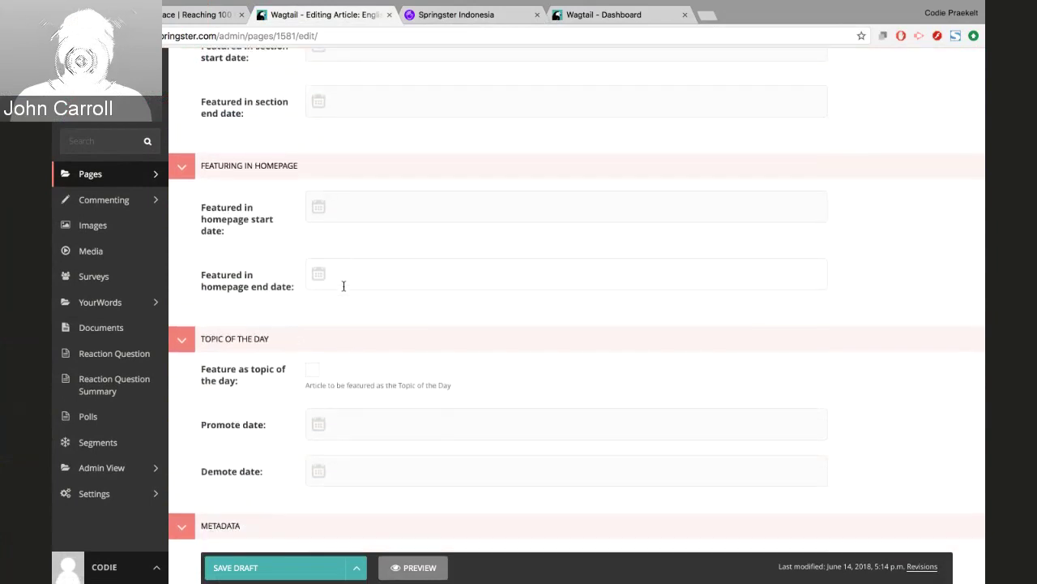
{"action": "scroll", "coordinate": [343, 285], "scroll_direction": "down", "scroll_amount": 2}
{"action": "scroll", "coordinate": [341, 428], "scroll_direction": "up", "scroll_amount": 7}
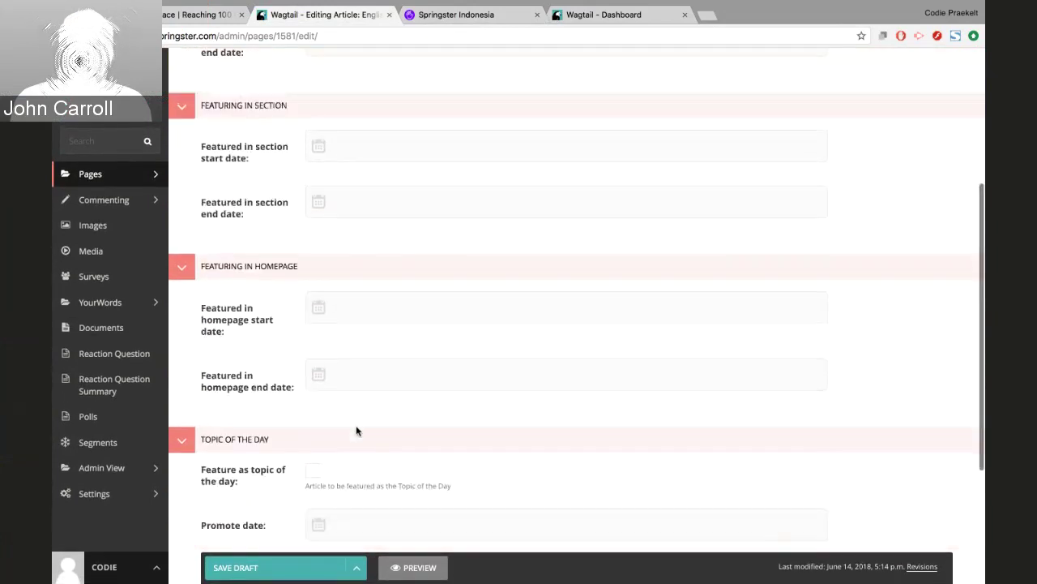
{"action": "left_click", "coordinate": [413, 171]}
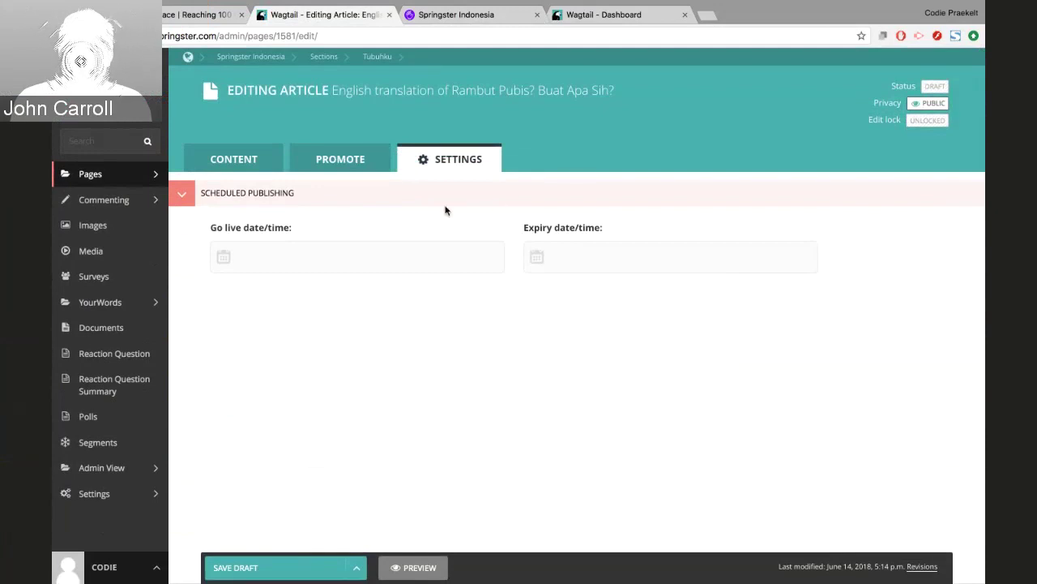
Step: Open the site's comments list and examine its columns from moderator reply to submission date and country
{"action": "left_click", "coordinate": [127, 201]}
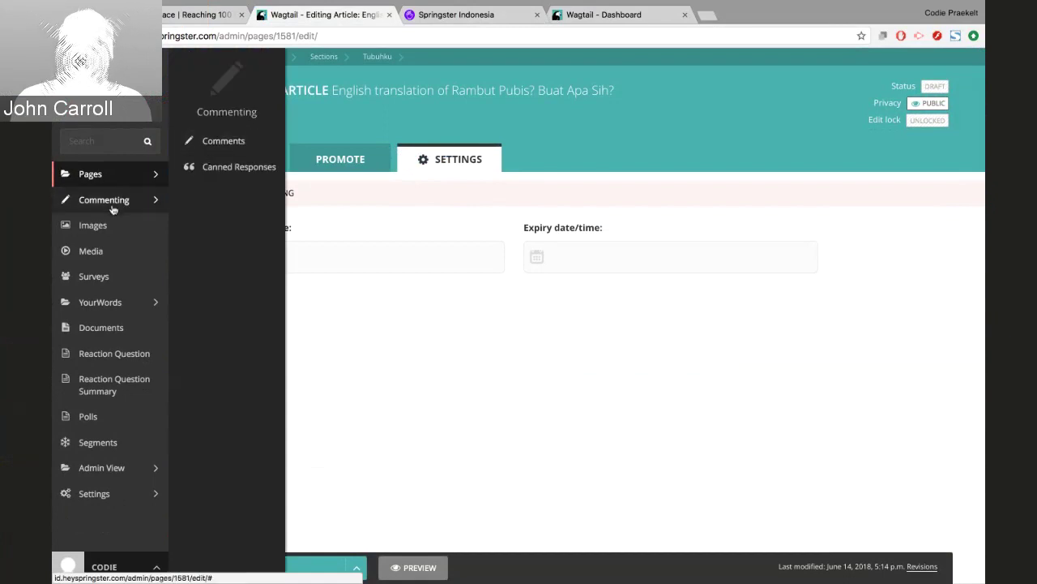
{"action": "left_click", "coordinate": [208, 140]}
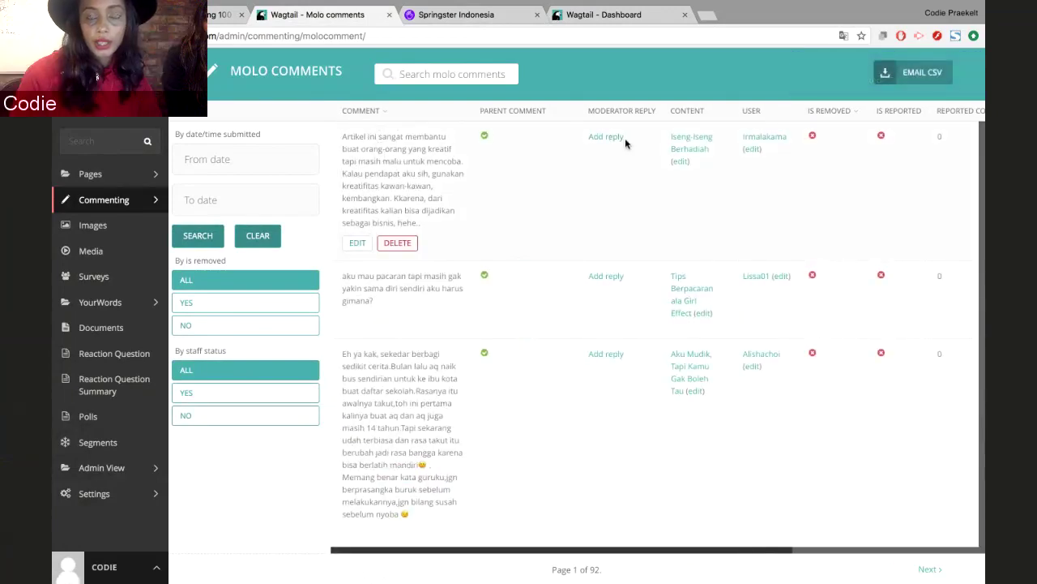
{"action": "scroll", "coordinate": [702, 180], "scroll_direction": "right", "scroll_amount": 3}
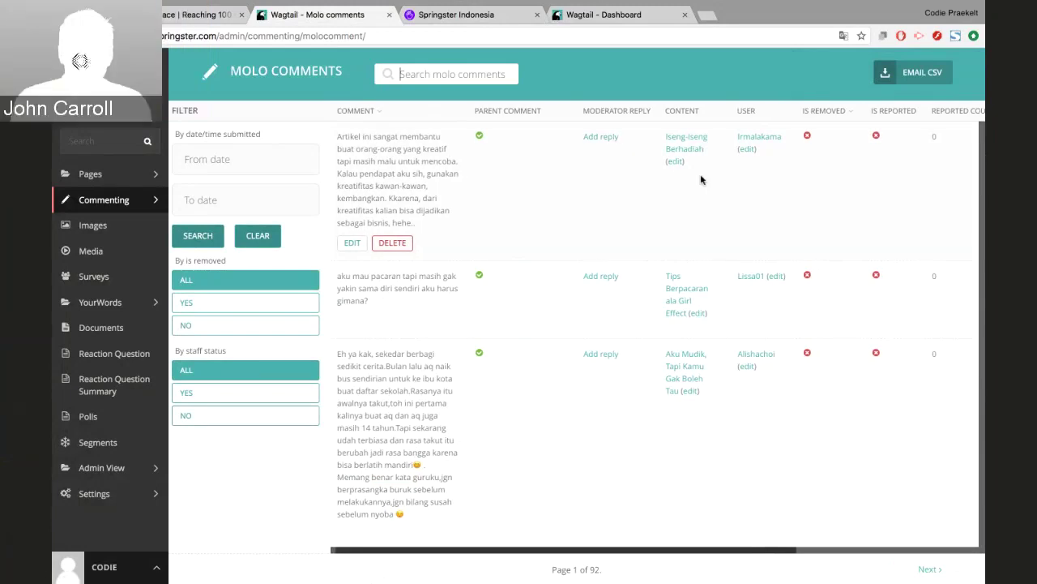
{"action": "scroll", "coordinate": [702, 180], "scroll_direction": "right", "scroll_amount": 5}
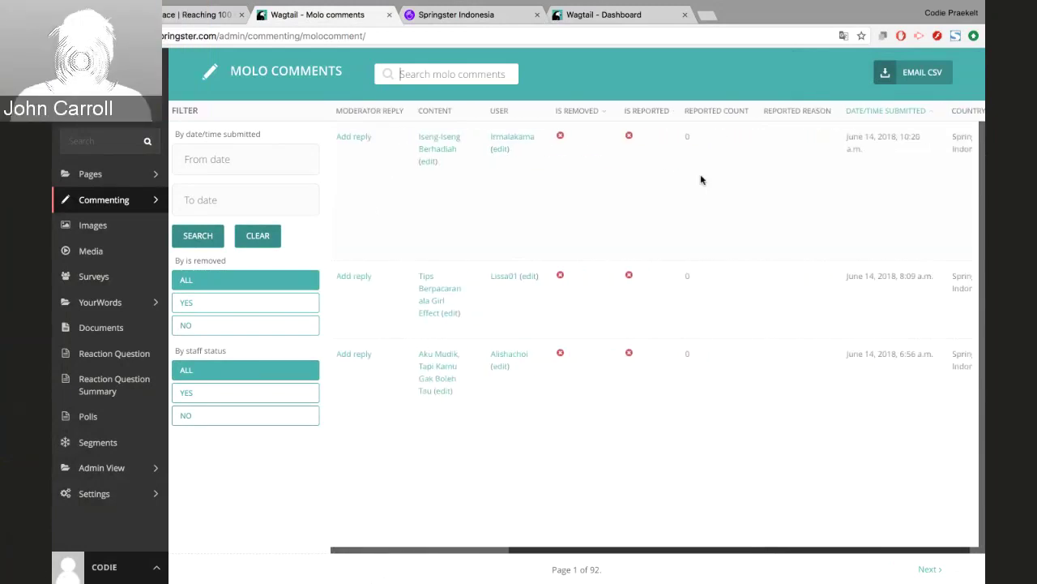
{"action": "scroll", "coordinate": [685, 178], "scroll_direction": "right", "scroll_amount": 1}
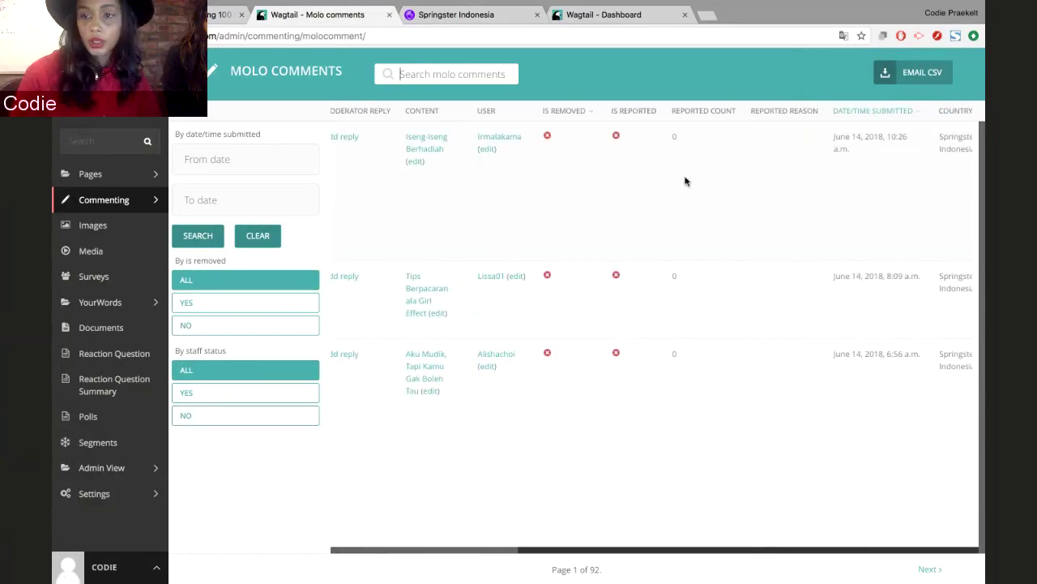
Step: Leave the comments list and open the submissions of the "Berikan Pendapatmu" survey
{"action": "key", "text": "alt+Left"}
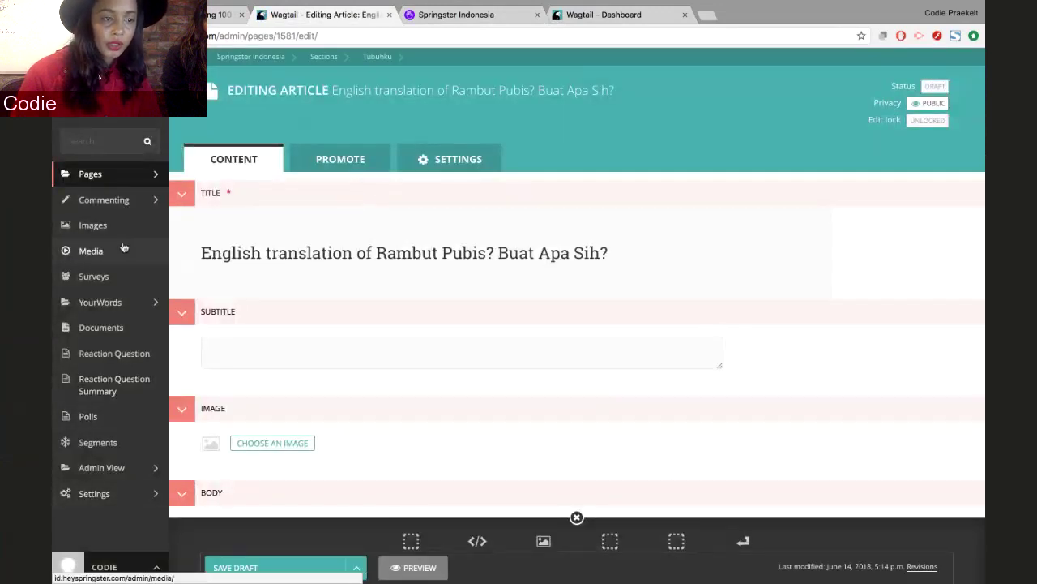
{"action": "left_click", "coordinate": [123, 280]}
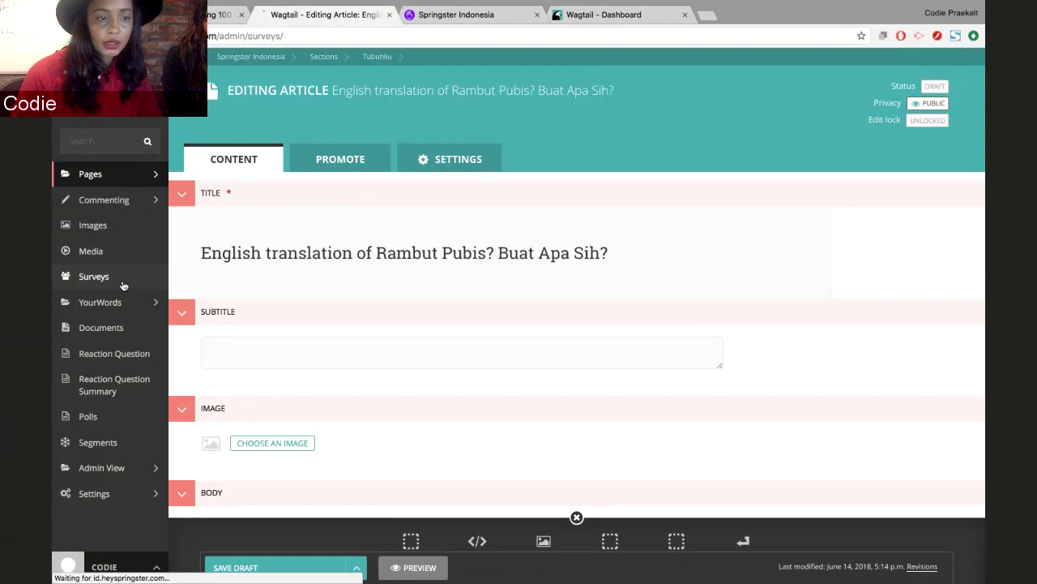
{"action": "left_click", "coordinate": [250, 155]}
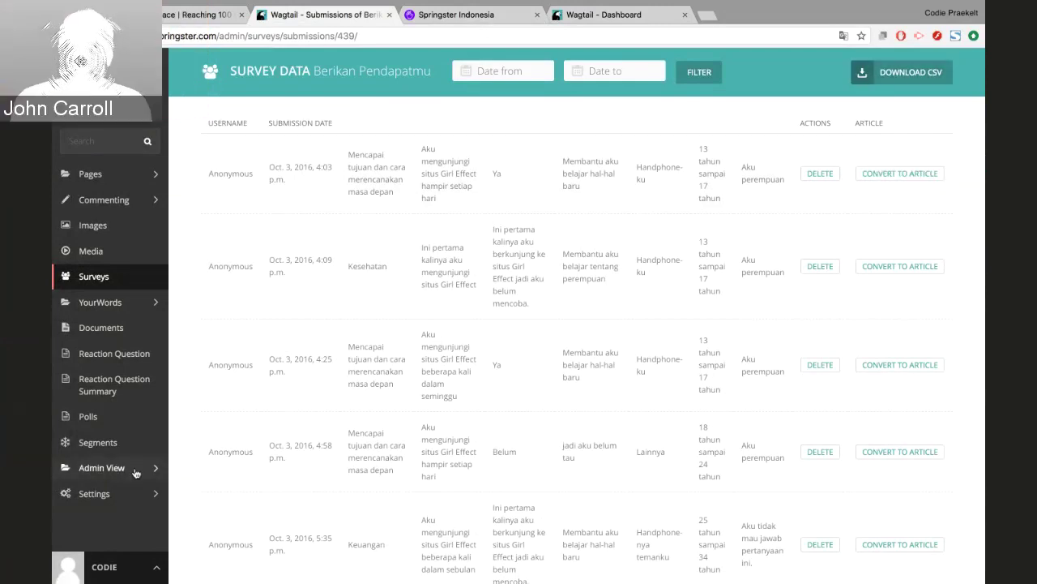
Step: Open the site's language settings and review the English and Indonesian entries
{"action": "left_click", "coordinate": [125, 504]}
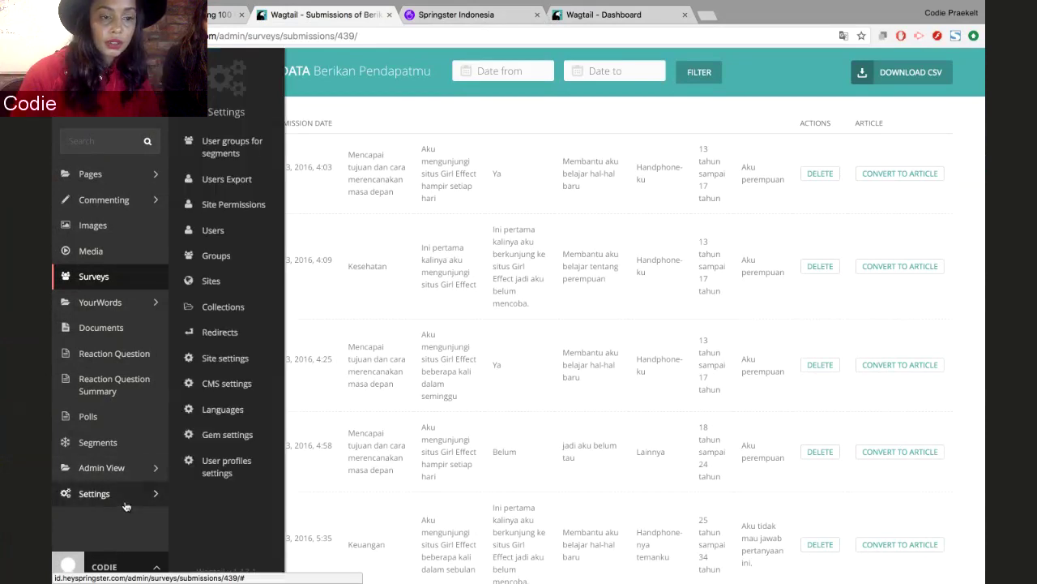
{"action": "left_click", "coordinate": [233, 410]}
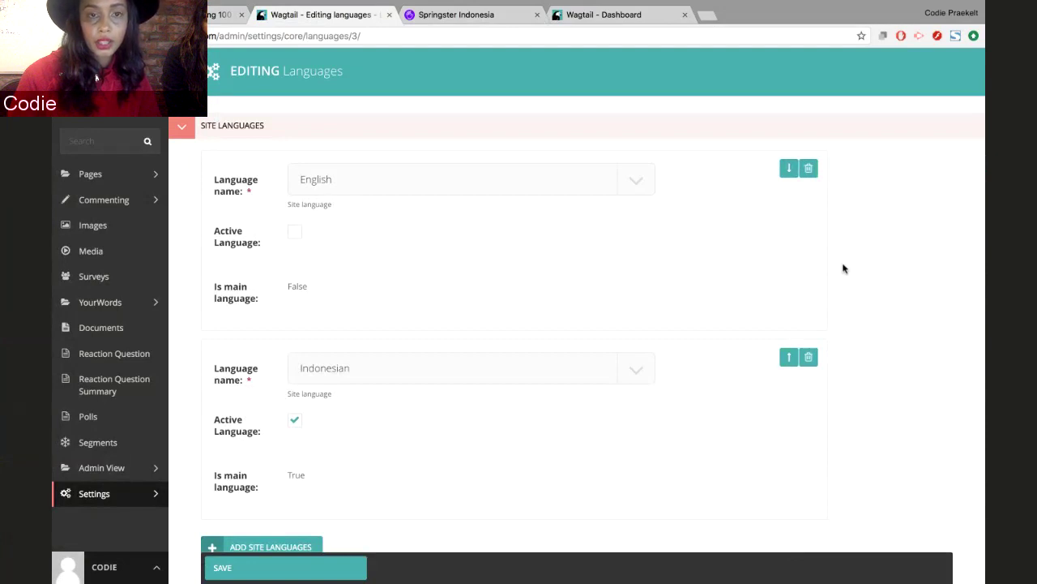
{"action": "scroll", "coordinate": [841, 268], "scroll_direction": "down", "scroll_amount": 1}
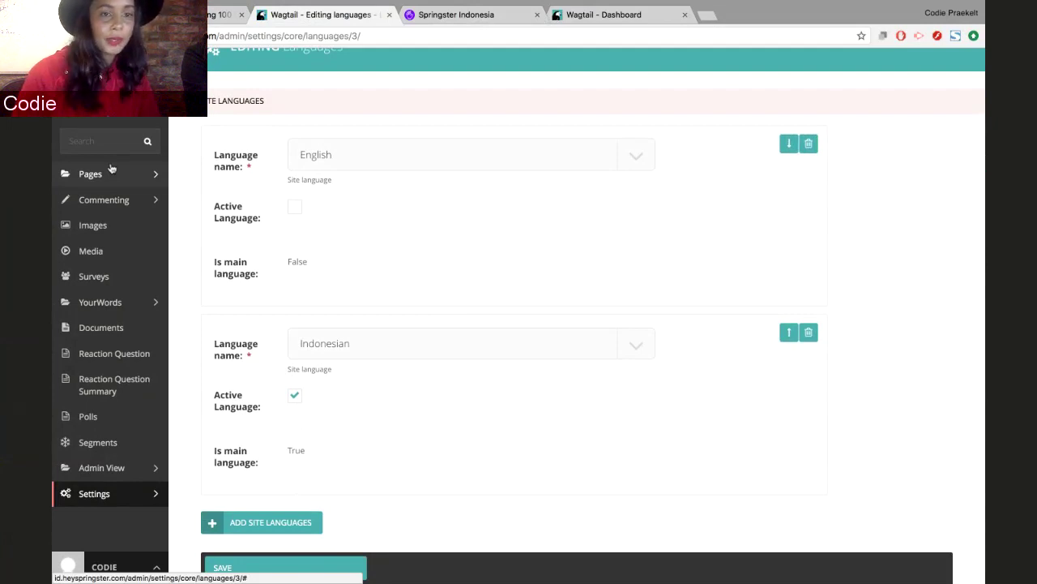
Step: Return to the live Springster Indonesia homepage and look over its banner, featured articles and poll
{"action": "left_click", "coordinate": [458, 16]}
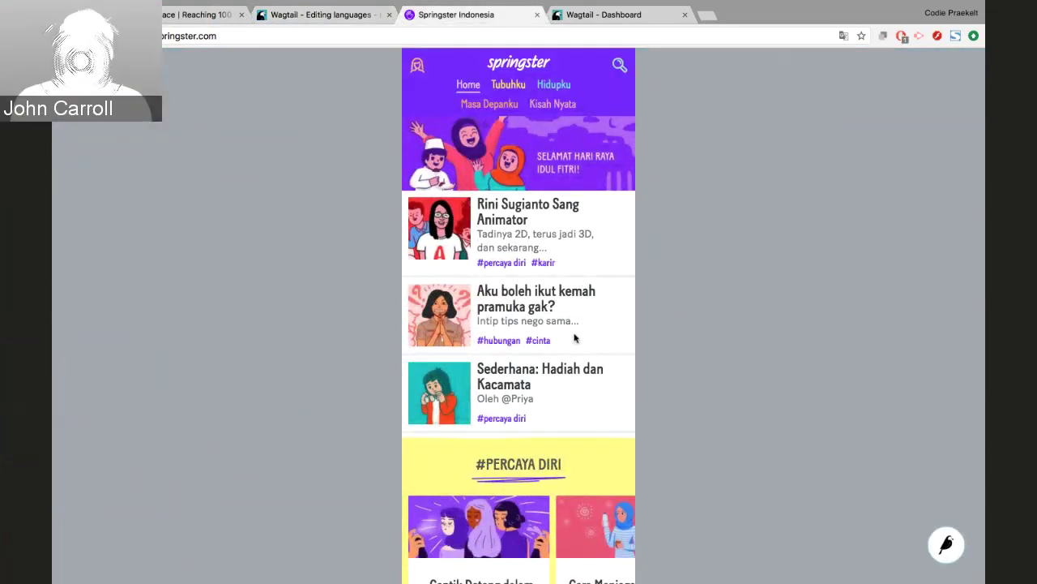
{"action": "scroll", "coordinate": [574, 338], "scroll_direction": "down", "scroll_amount": 3}
{"action": "scroll", "coordinate": [573, 333], "scroll_direction": "up", "scroll_amount": 3}
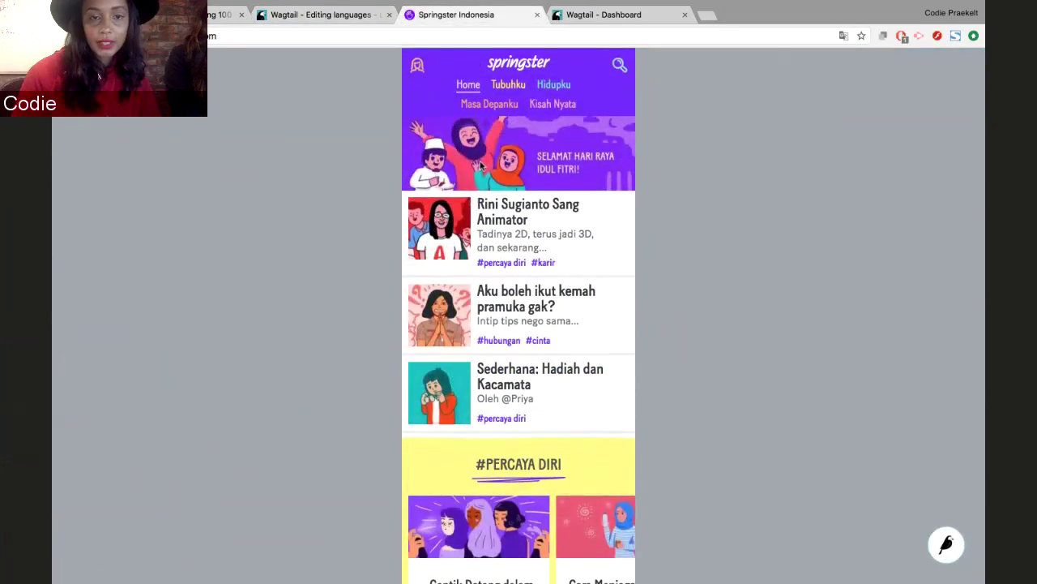
{"action": "scroll", "coordinate": [572, 293], "scroll_direction": "down", "scroll_amount": 10}
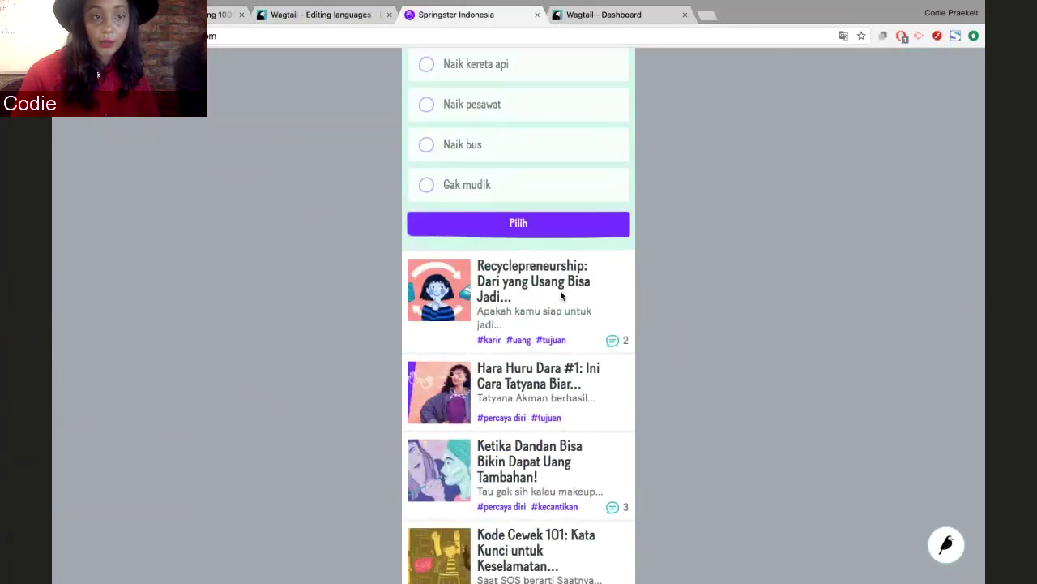
Step: Switch to the Google Slides deck and start presenting from the "Our CMS Journey" slide with the X 67 diagram
{"action": "left_click", "coordinate": [245, 20]}
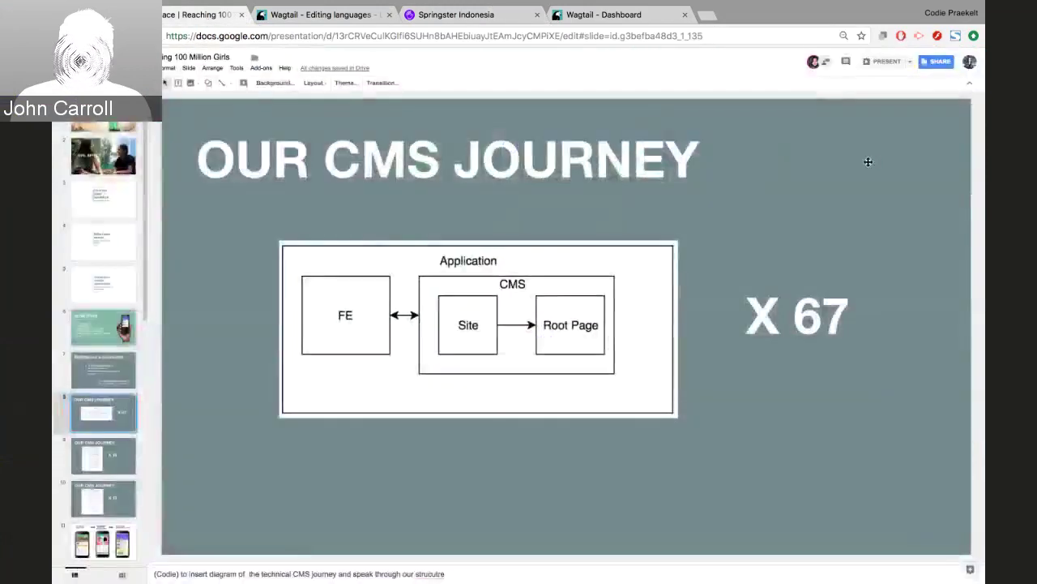
{"action": "left_click", "coordinate": [873, 63]}
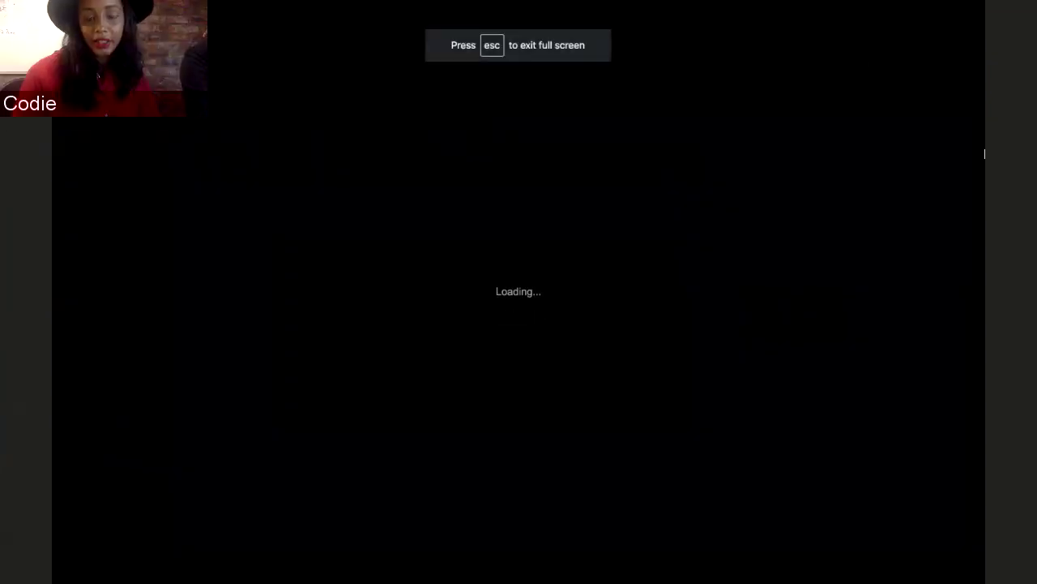